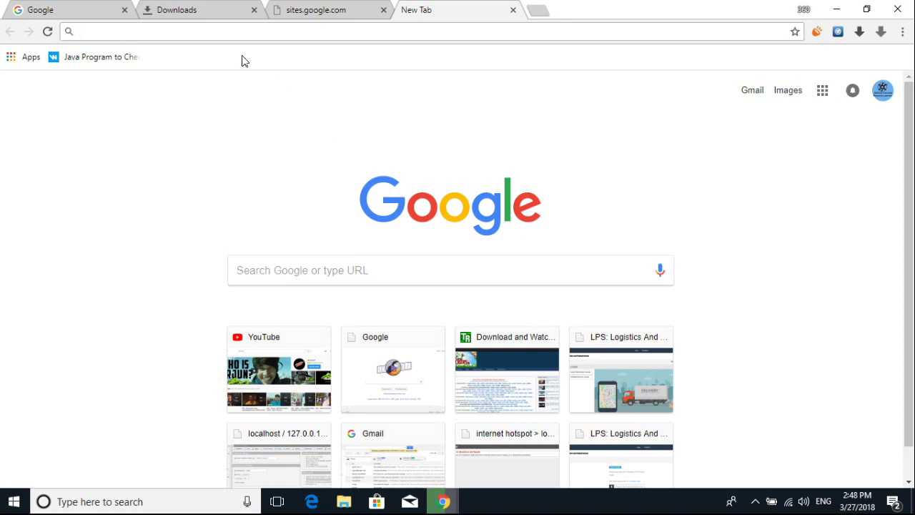
Search the web for 'pixlr' and open the 'Online Photo Editor | Pixlr Editor' result.
left_click(197, 16)
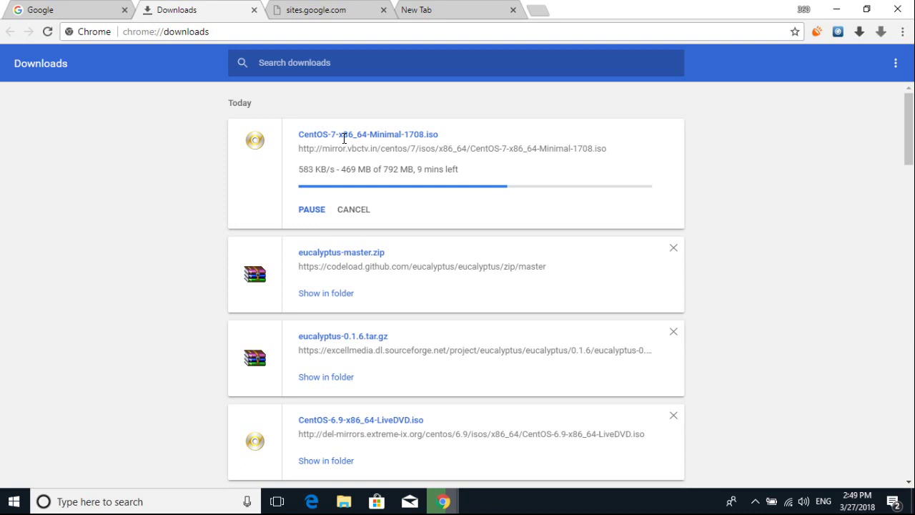
left_click(443, 12)
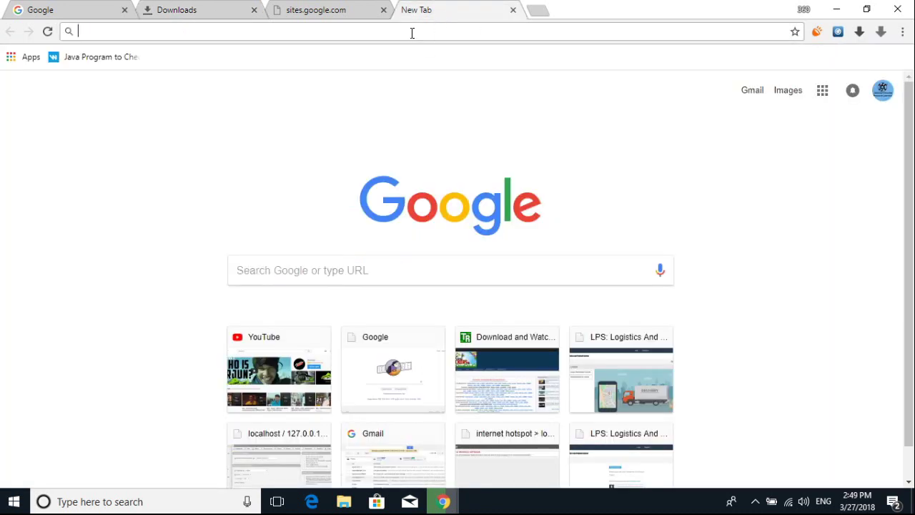
type("pixlr")
key("Return")
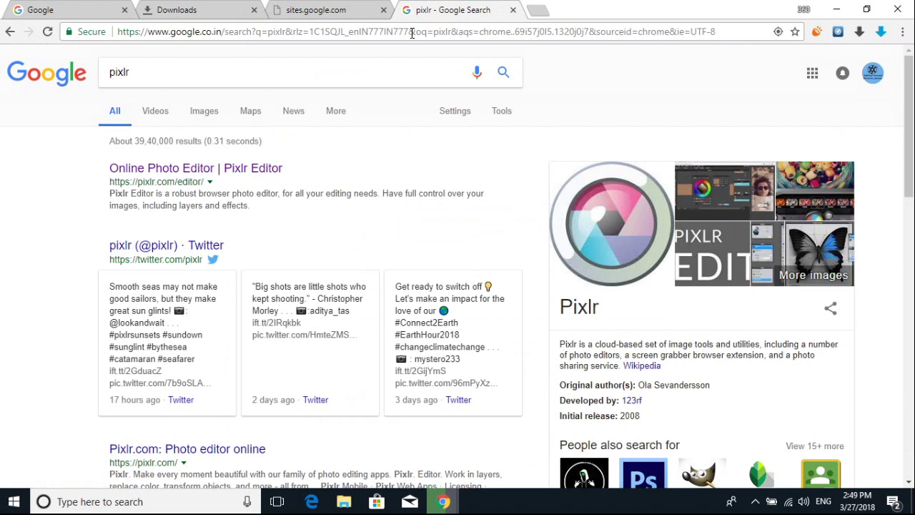
left_click(161, 172)
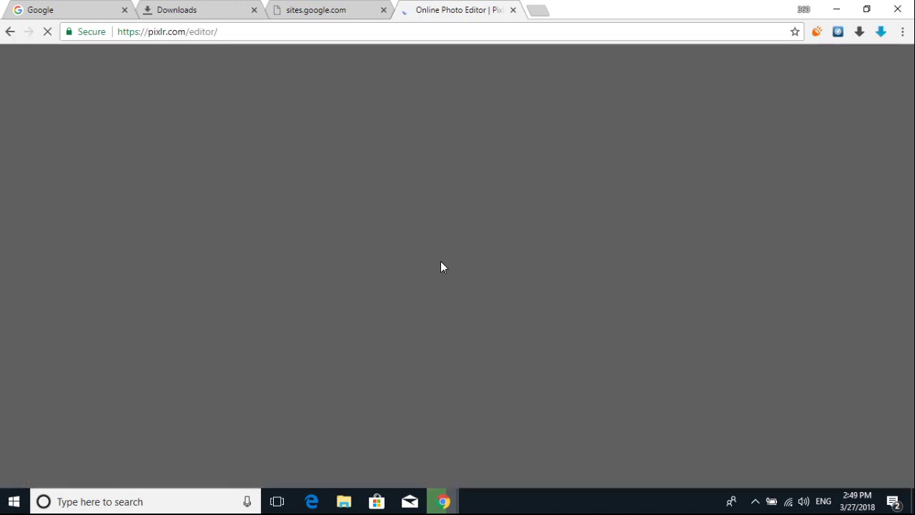
Run Adobe Flash Player from the page placeholder so Pixlr Editor loads.
right_click(441, 261)
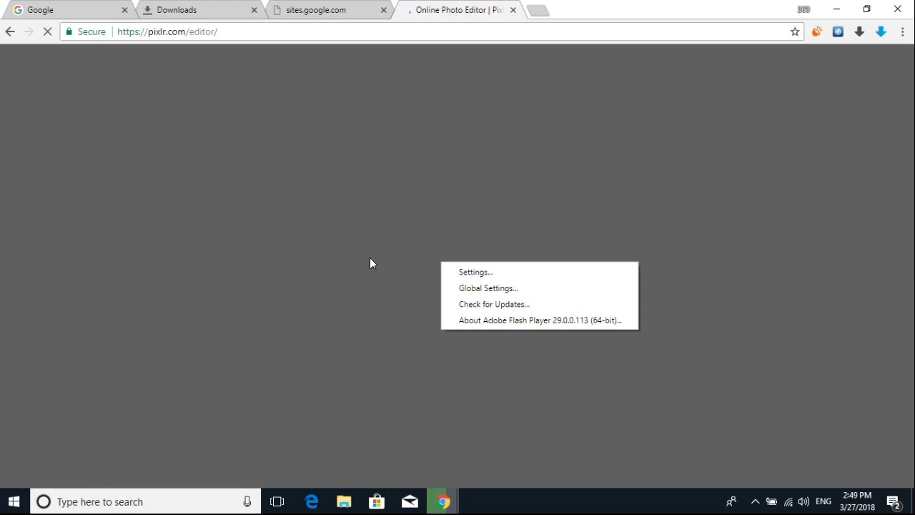
left_click(370, 263)
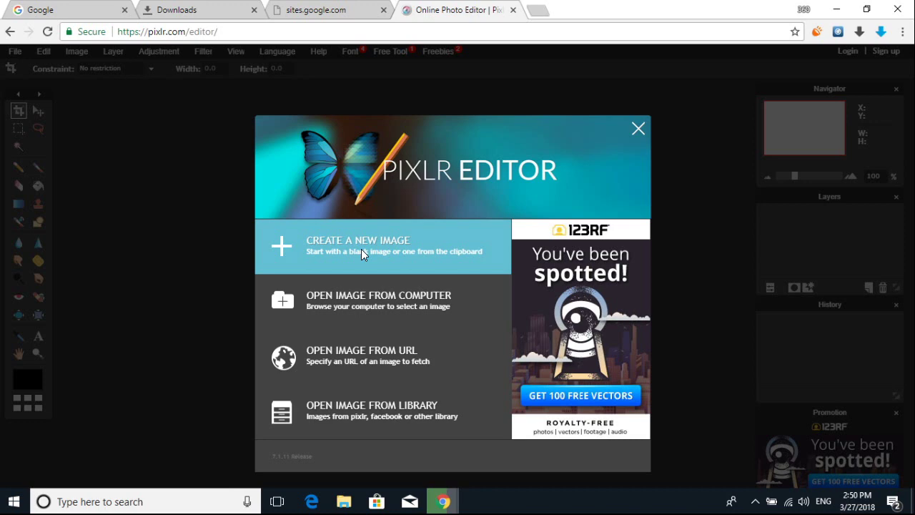
Open Feature-Image-Edited.jpg from the Desktop folder using Open Image From Computer.
left_click(358, 309)
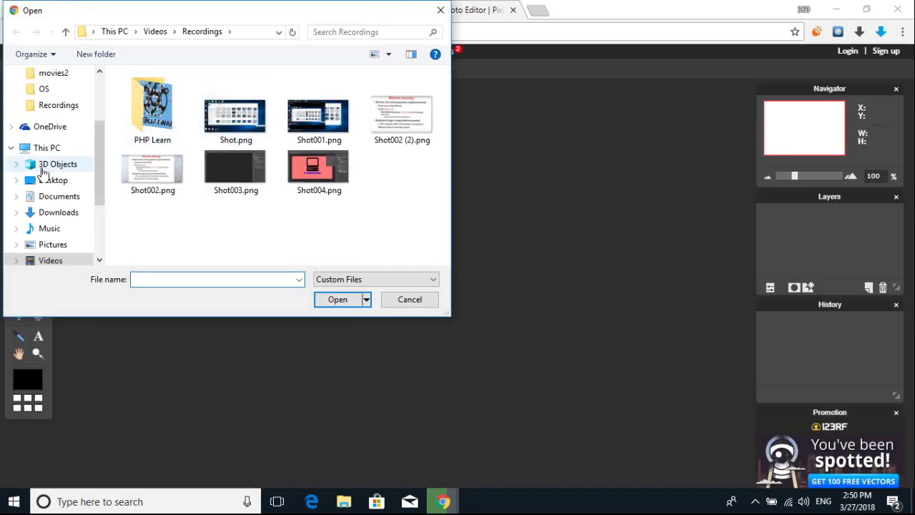
left_click(57, 248)
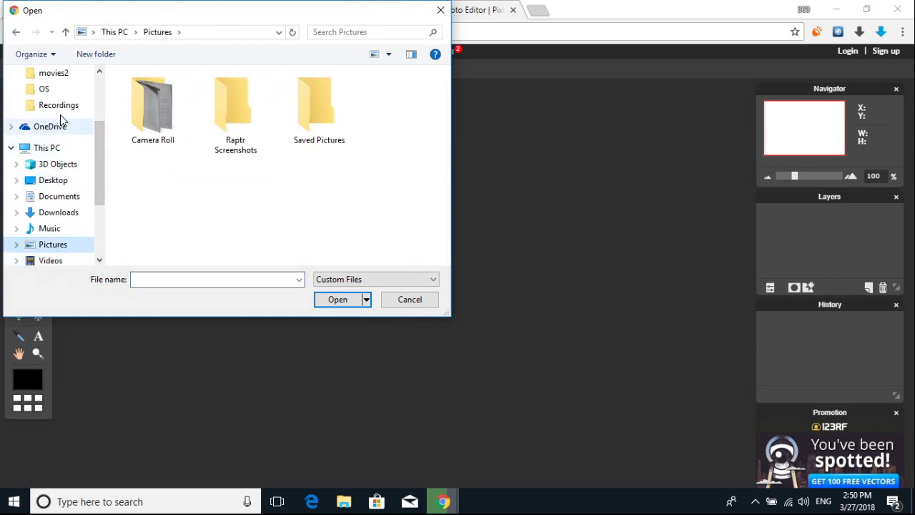
scroll(100, 163, "up", 3)
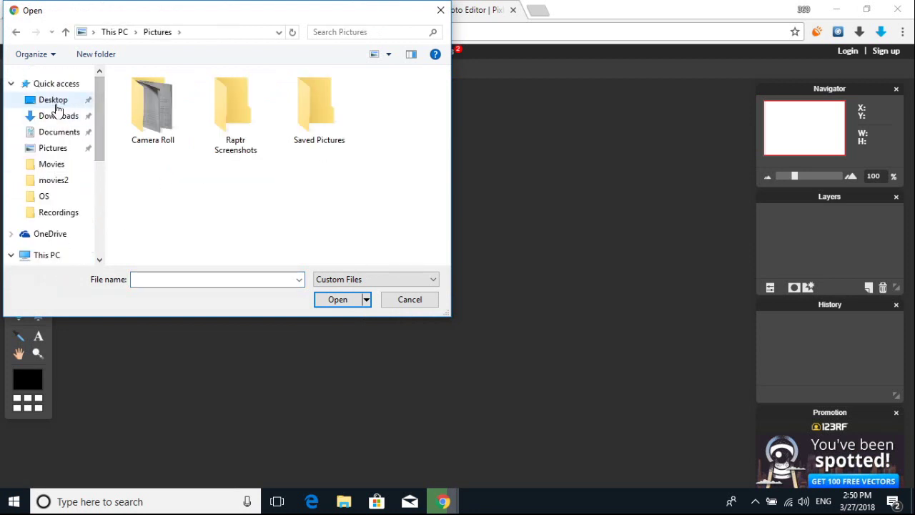
left_click(53, 99)
scroll(303, 207, "down", 2)
left_click(303, 207)
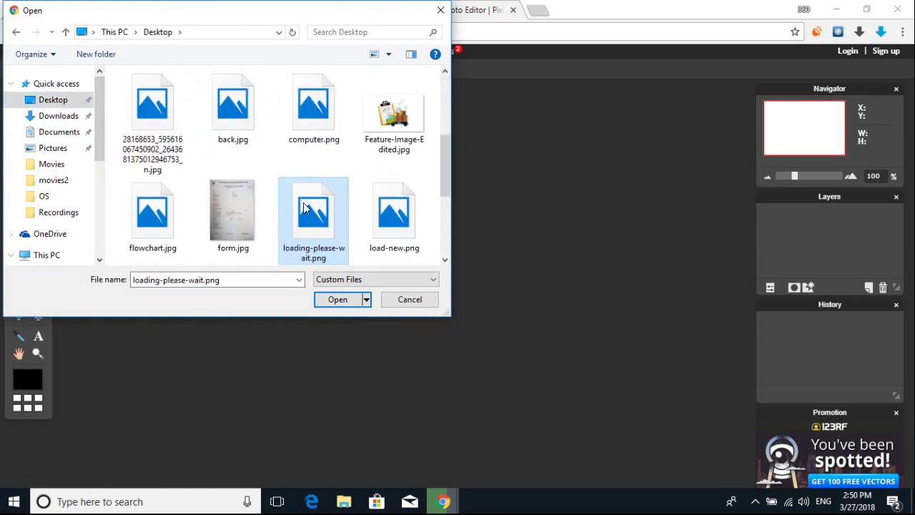
key("Up")
key("Right")
key("Return")
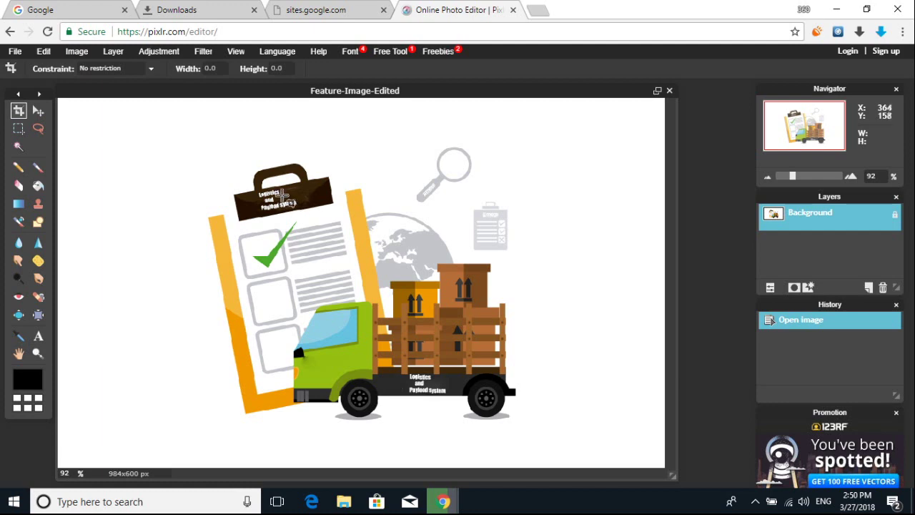
Apply the Mimic HDR filter, then preview Pixelate and cancel it.
left_click(203, 51)
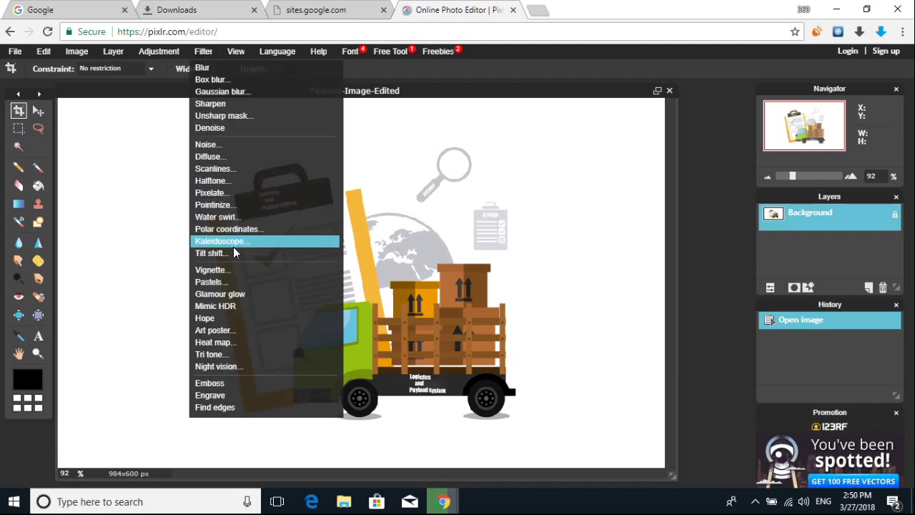
left_click(217, 305)
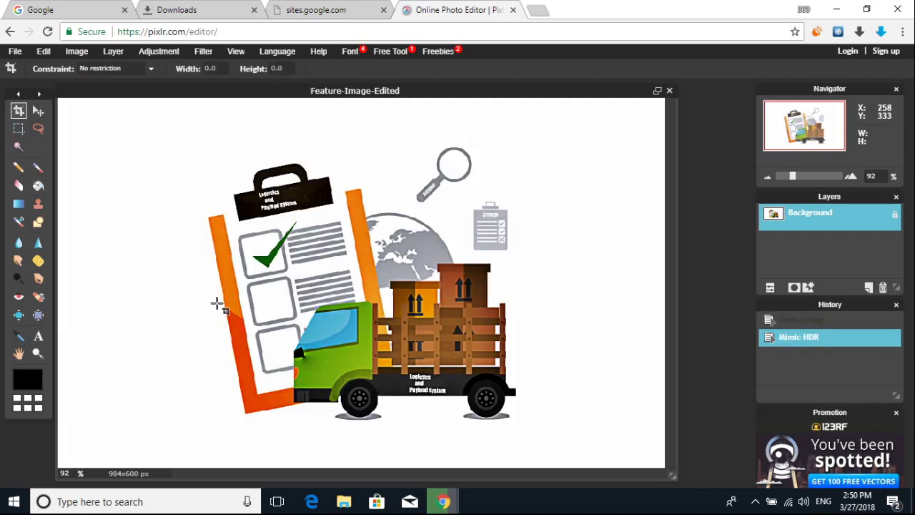
left_click(209, 54)
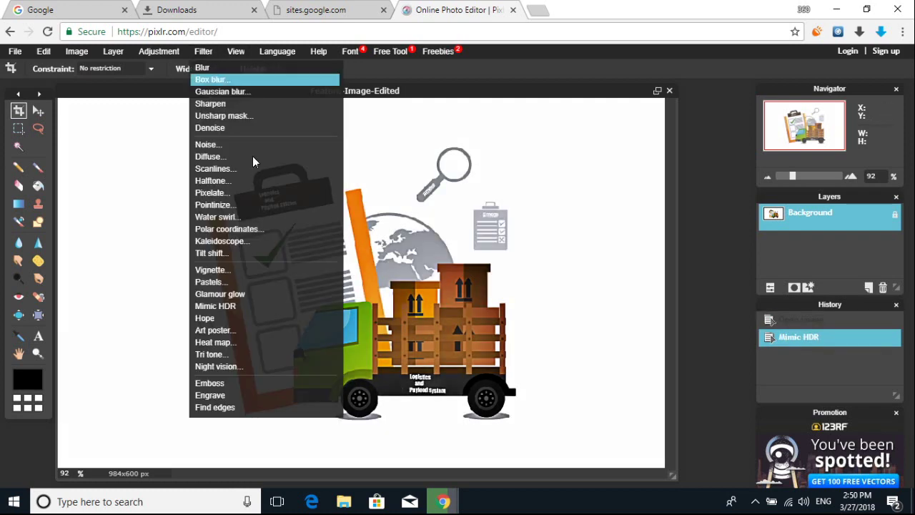
left_click(230, 192)
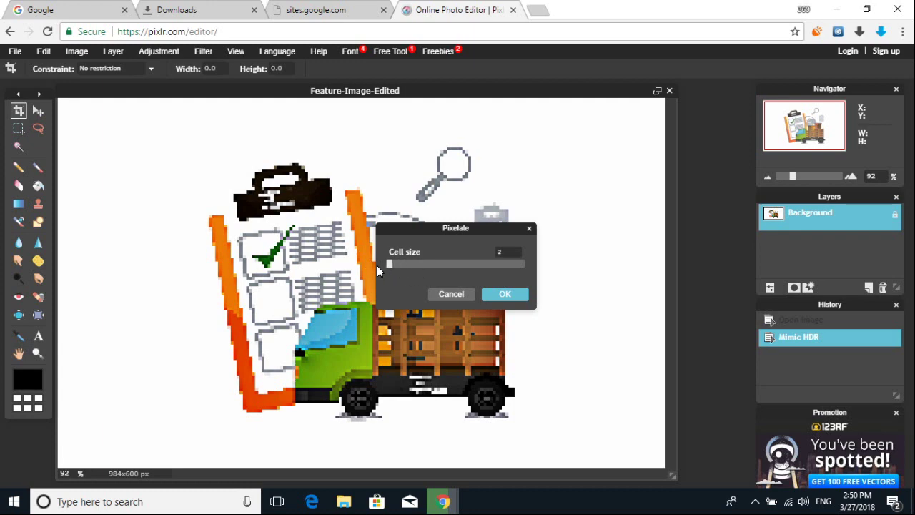
left_click(451, 294)
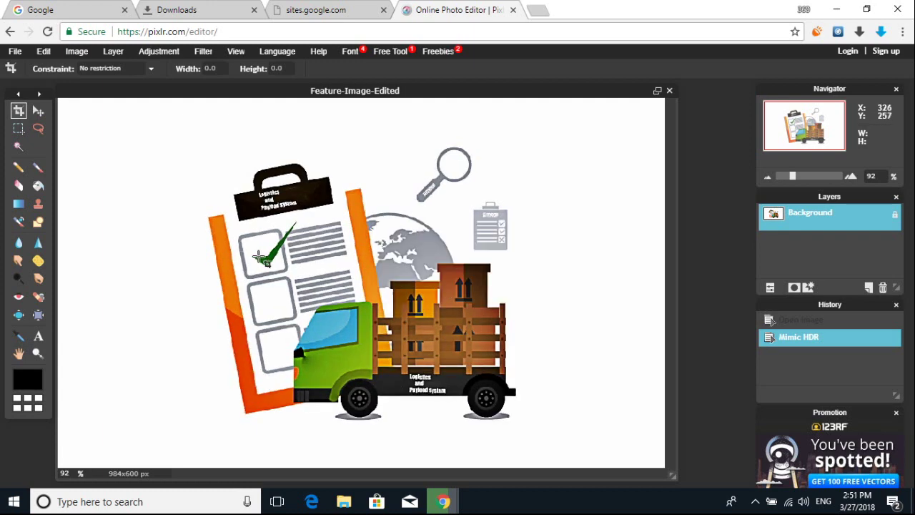
left_click(38, 336)
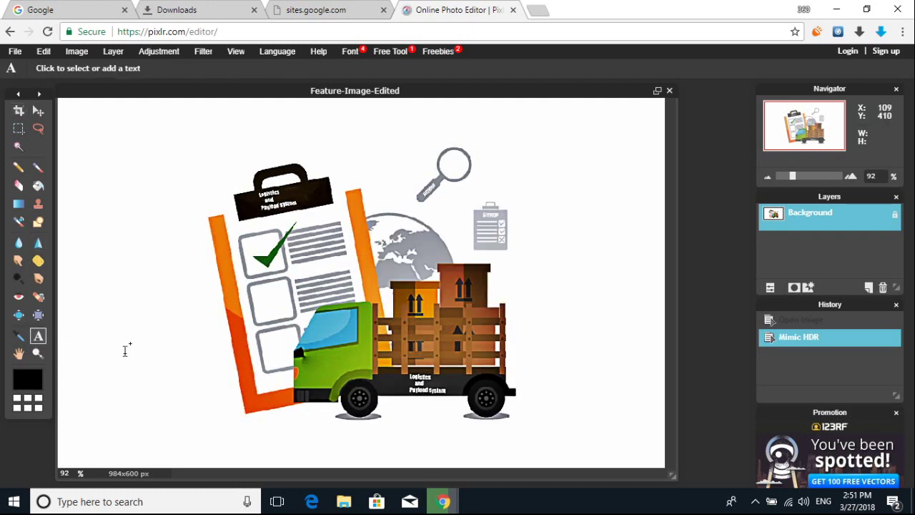
left_click(126, 349)
type("fjdsjsd")
key("BackSpace")
key("BackSpace")
key("BackSpace")
key("BackSpace")
key("BackSpace")
key("BackSpace")
key("BackSpace")
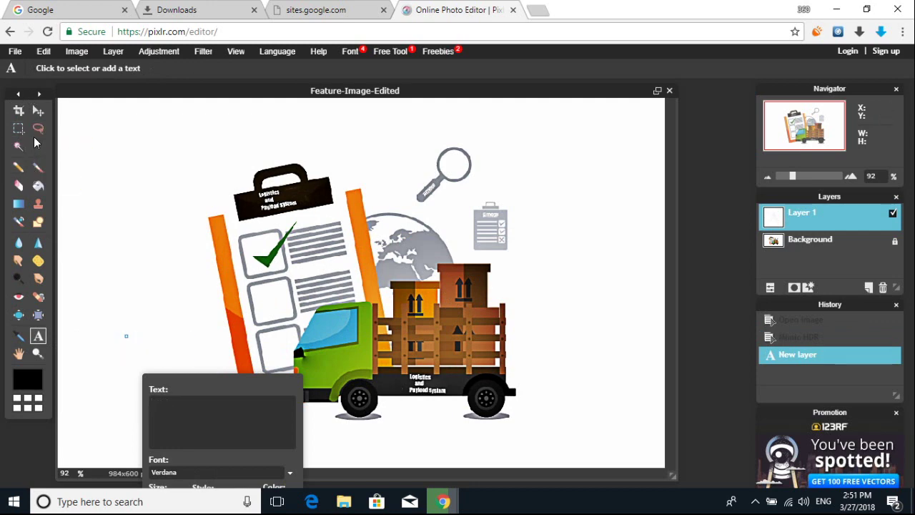
left_click(38, 128)
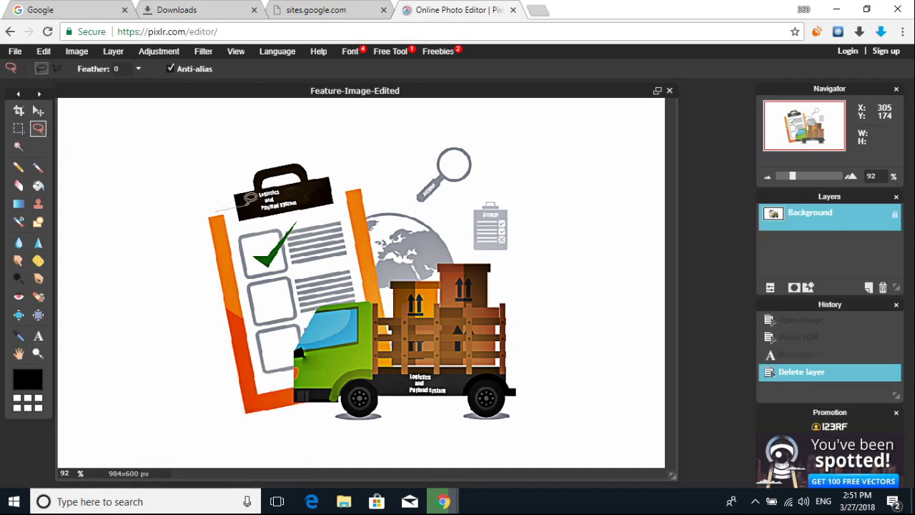
left_click(247, 199)
mouse_move(242, 169)
left_mouse_down()
mouse_move(340, 146)
mouse_move(511, 136)
mouse_move(551, 369)
mouse_move(525, 427)
mouse_move(382, 428)
mouse_move(233, 415)
mouse_move(185, 271)
mouse_move(221, 156)
mouse_move(236, 154)
mouse_move(240, 164)
left_mouse_up()
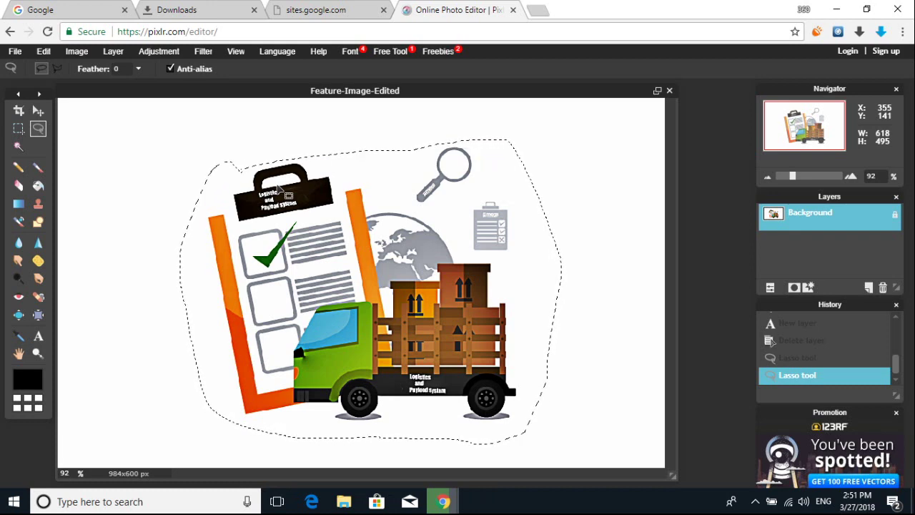
left_click(44, 53)
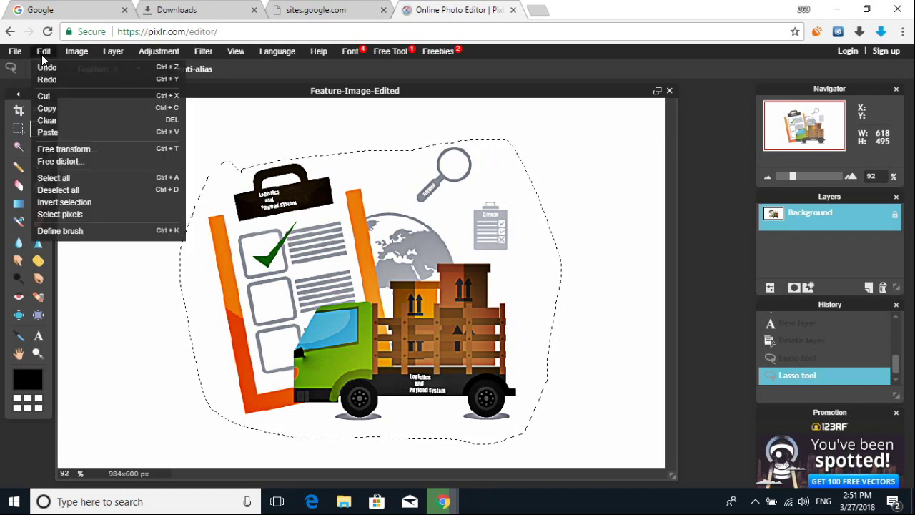
left_click(15, 51)
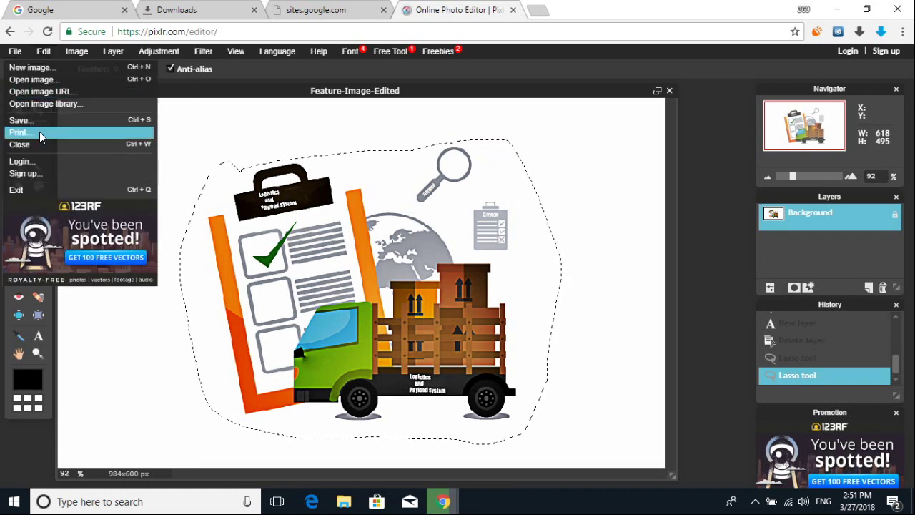
left_click(209, 280)
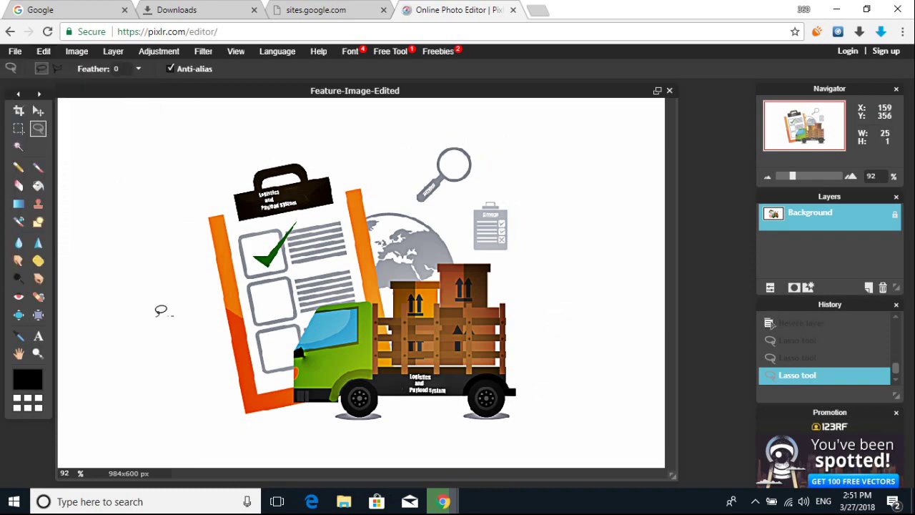
left_click(38, 296)
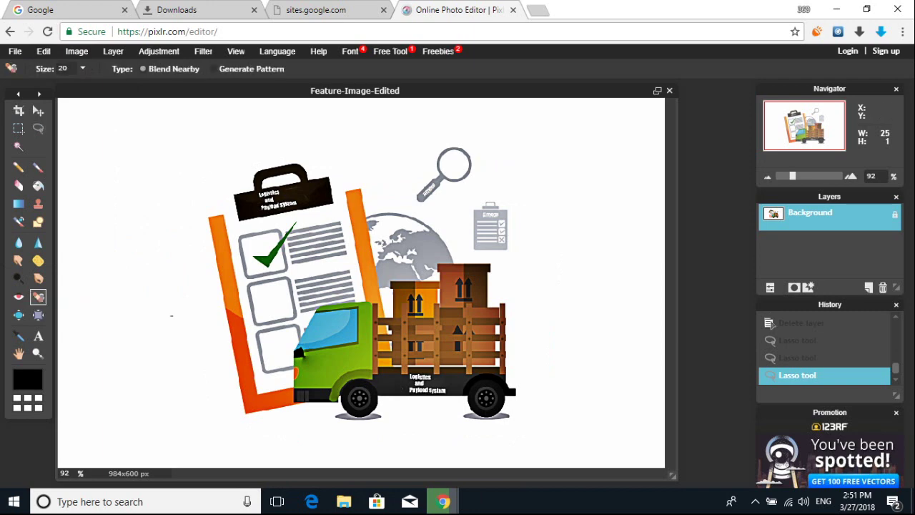
Brush the Sharpen tool over the green checkmark area, then apply Auto levels.
left_click(38, 243)
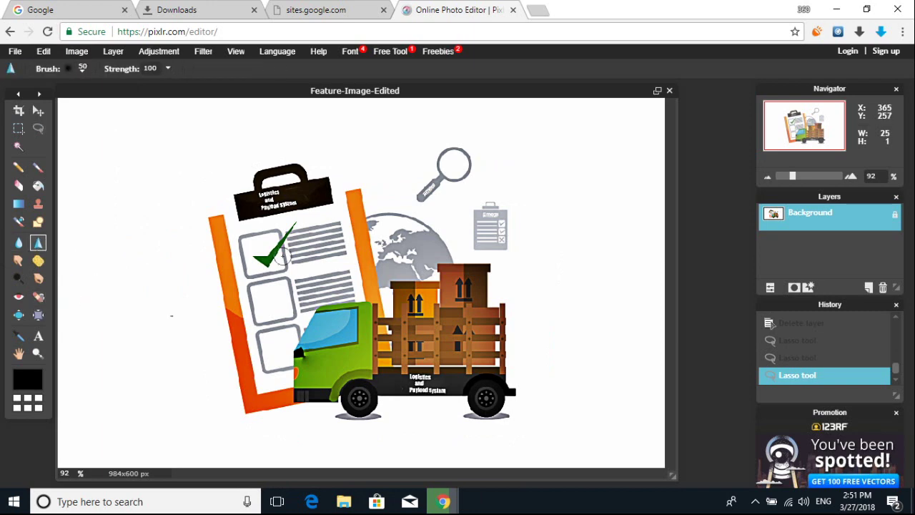
left_click_drag(298, 265, 290, 241)
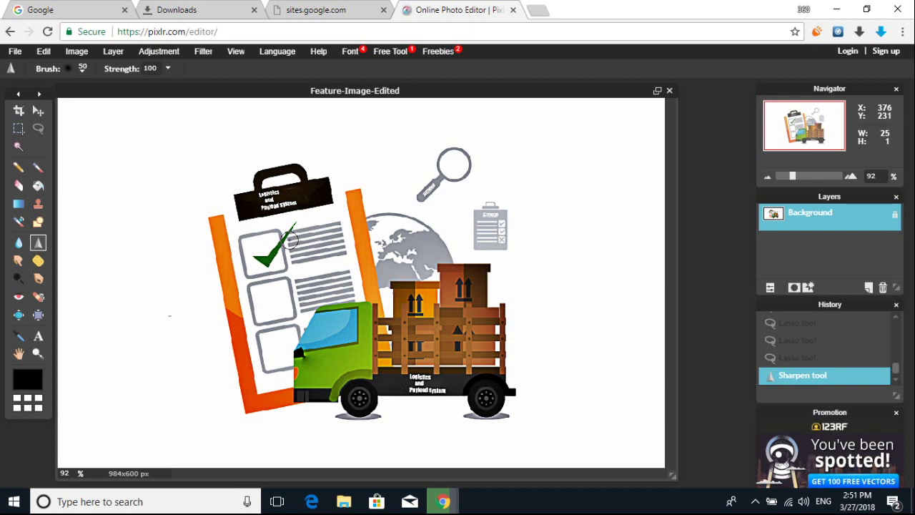
left_click(155, 51)
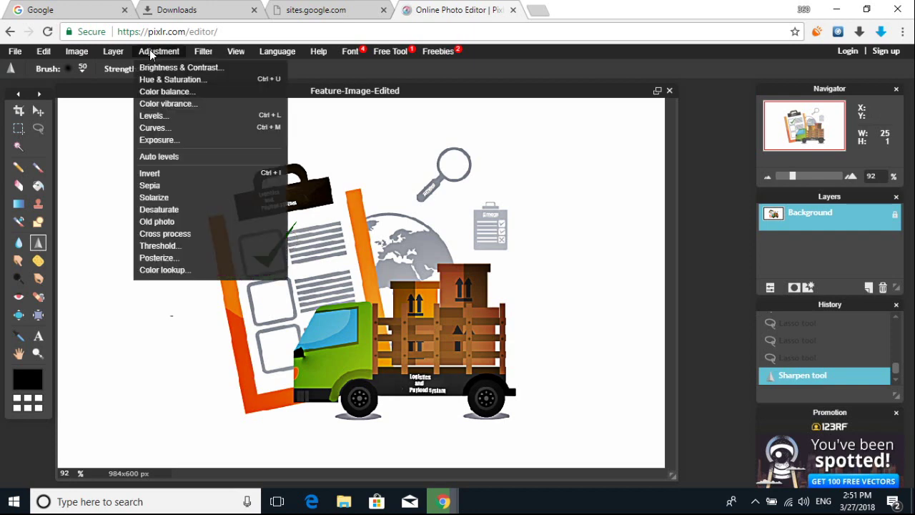
left_click(151, 155)
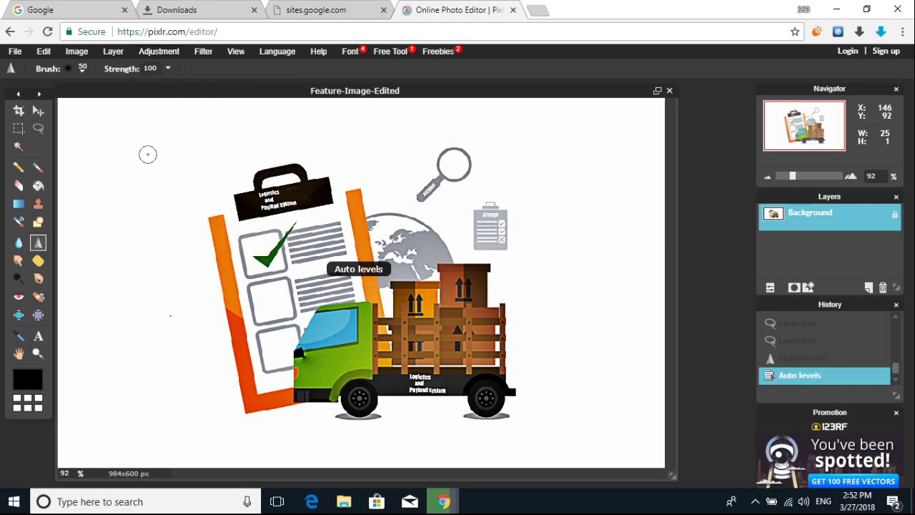